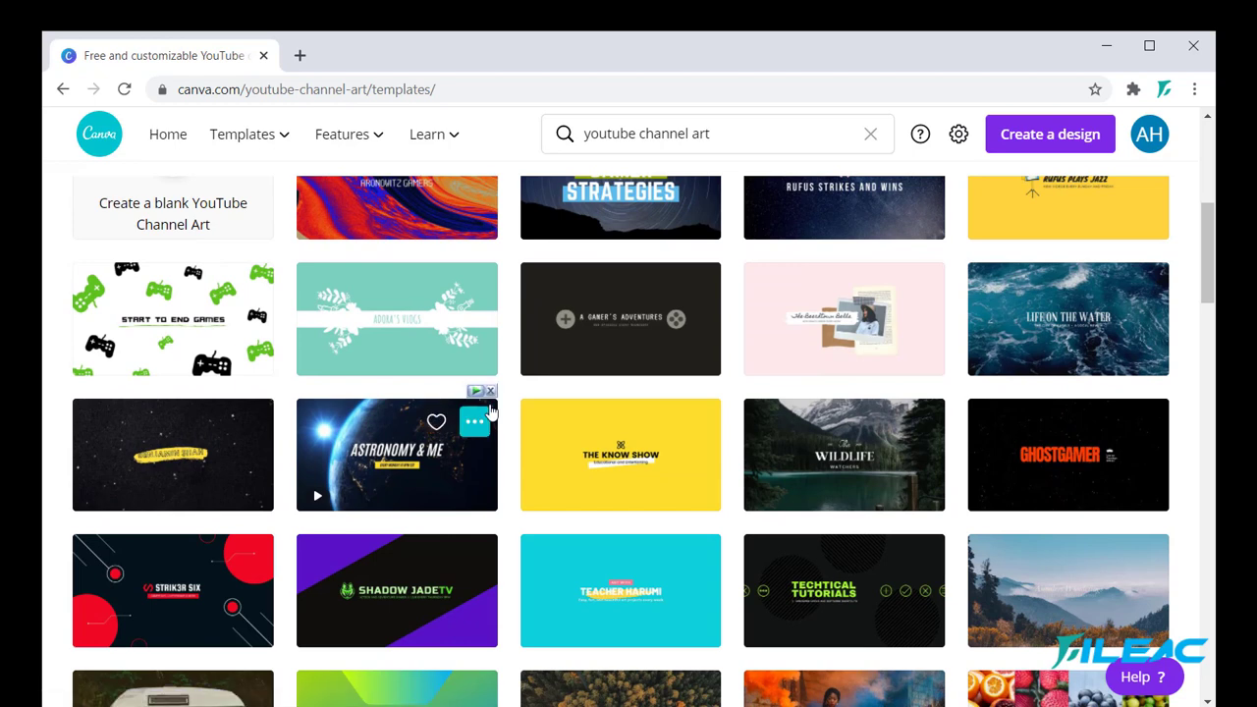
# Step: Start a new design from the "Script Photo Beauty Makeup YouTube Channel Art" template
pyautogui.scroll(-1, 489, 411)
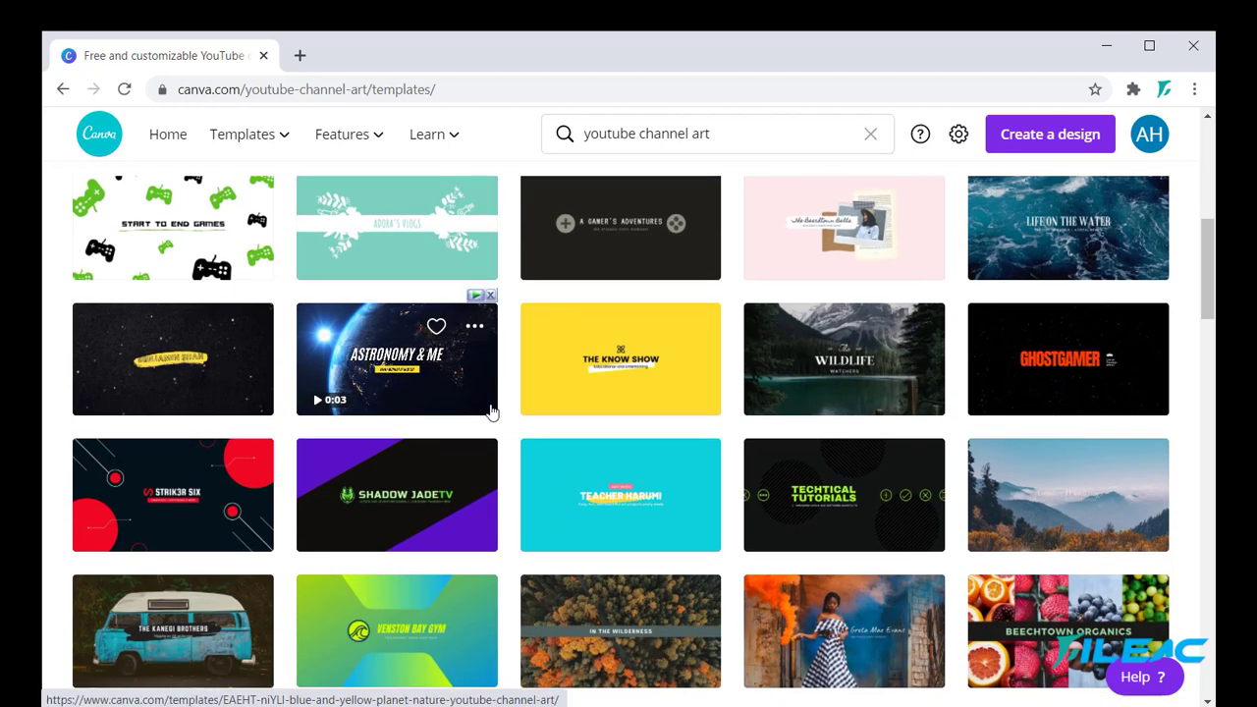
pyautogui.scroll(-1, 491, 412)
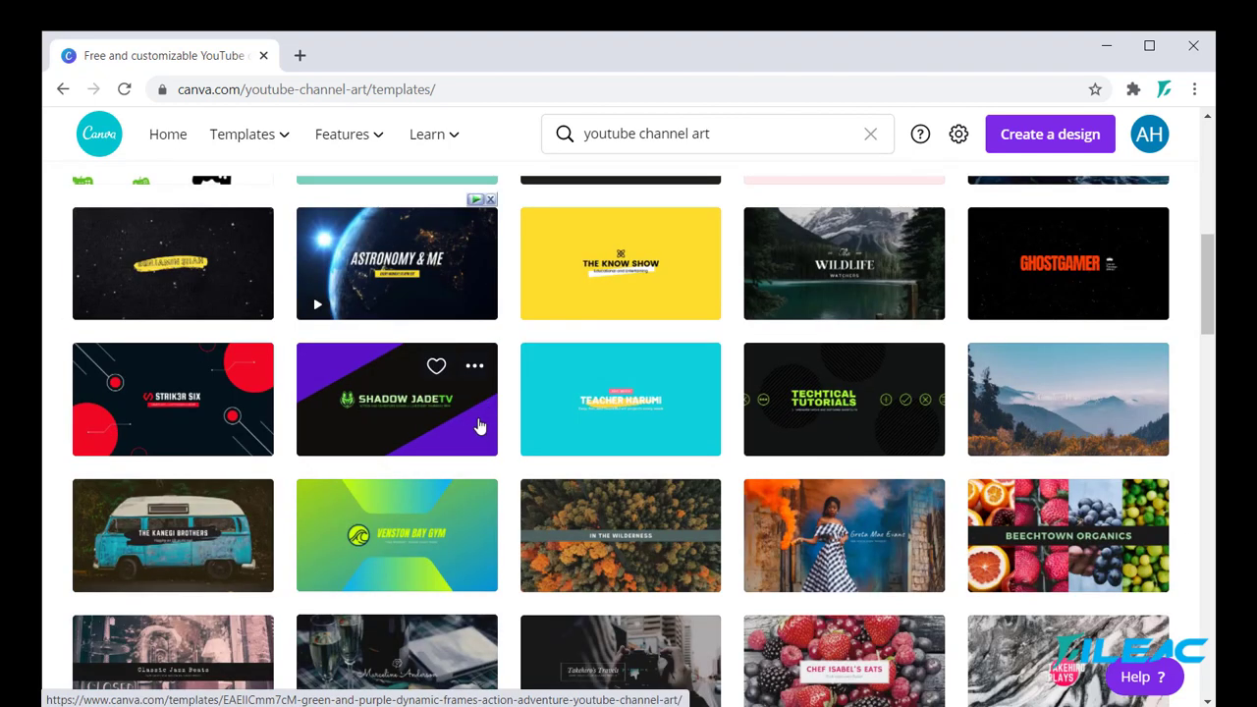
pyautogui.scroll(-1, 480, 425)
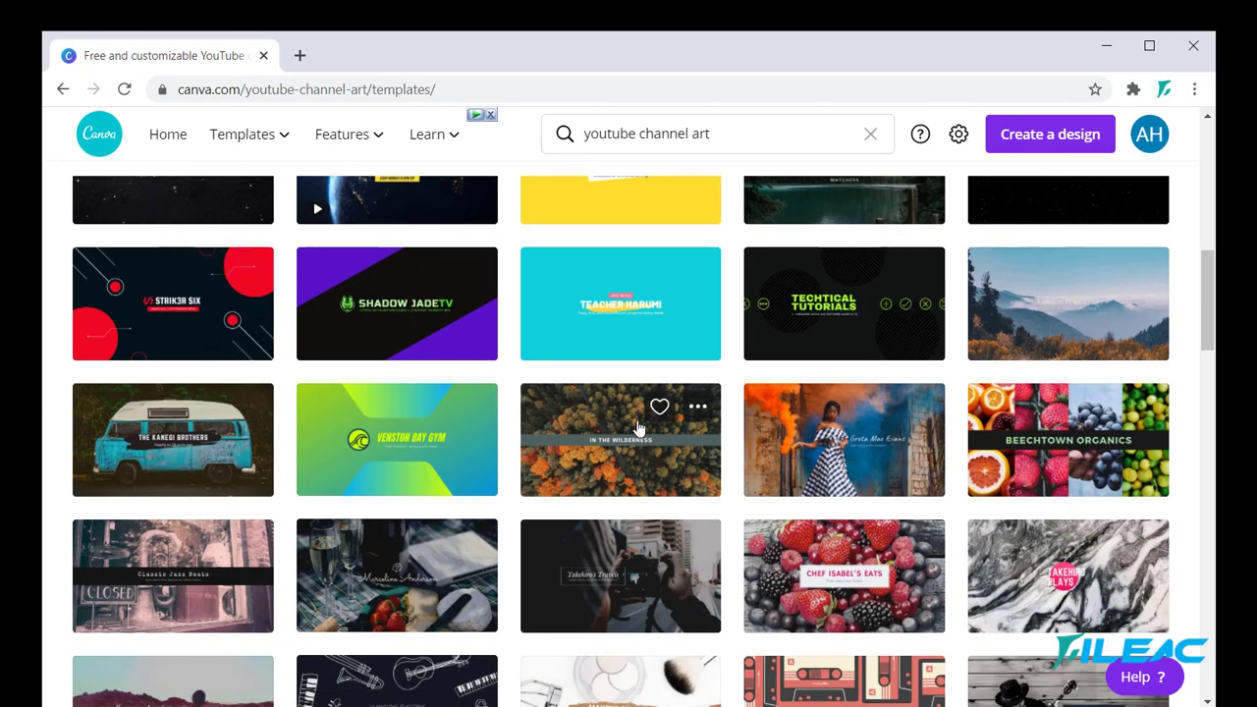
pyautogui.scroll(-4, 652, 418)
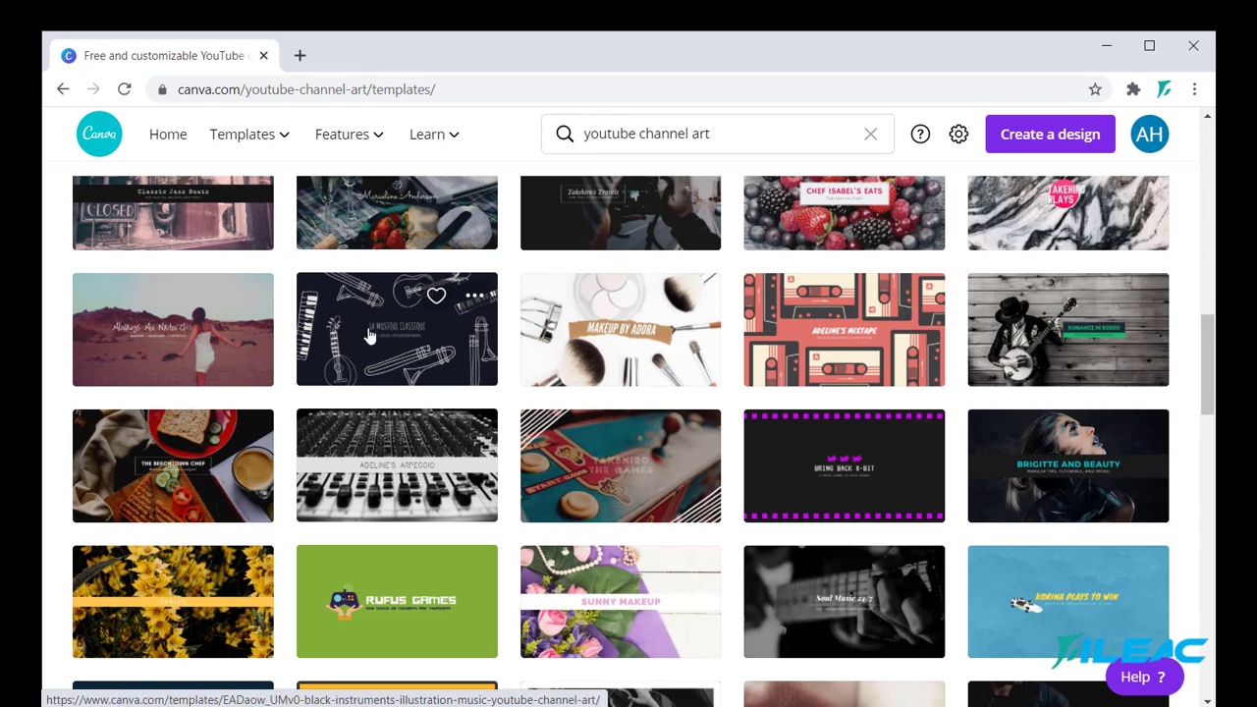
pyautogui.click(187, 331)
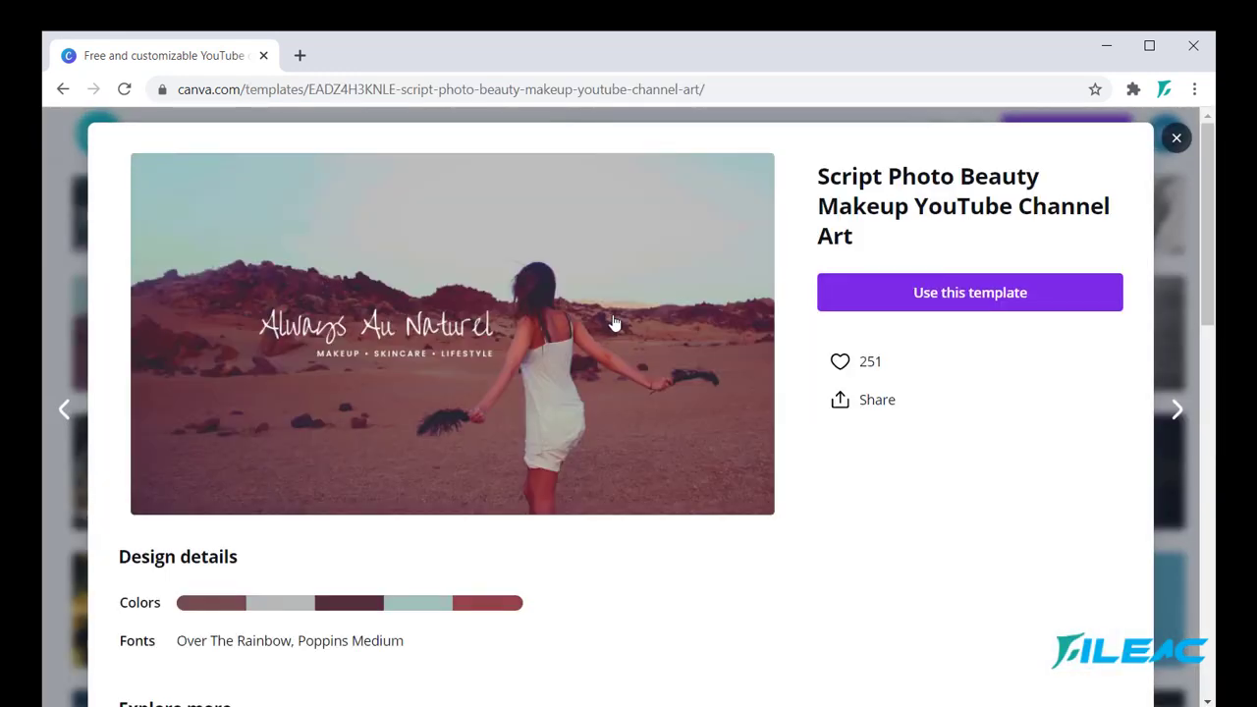
pyautogui.click(929, 292)
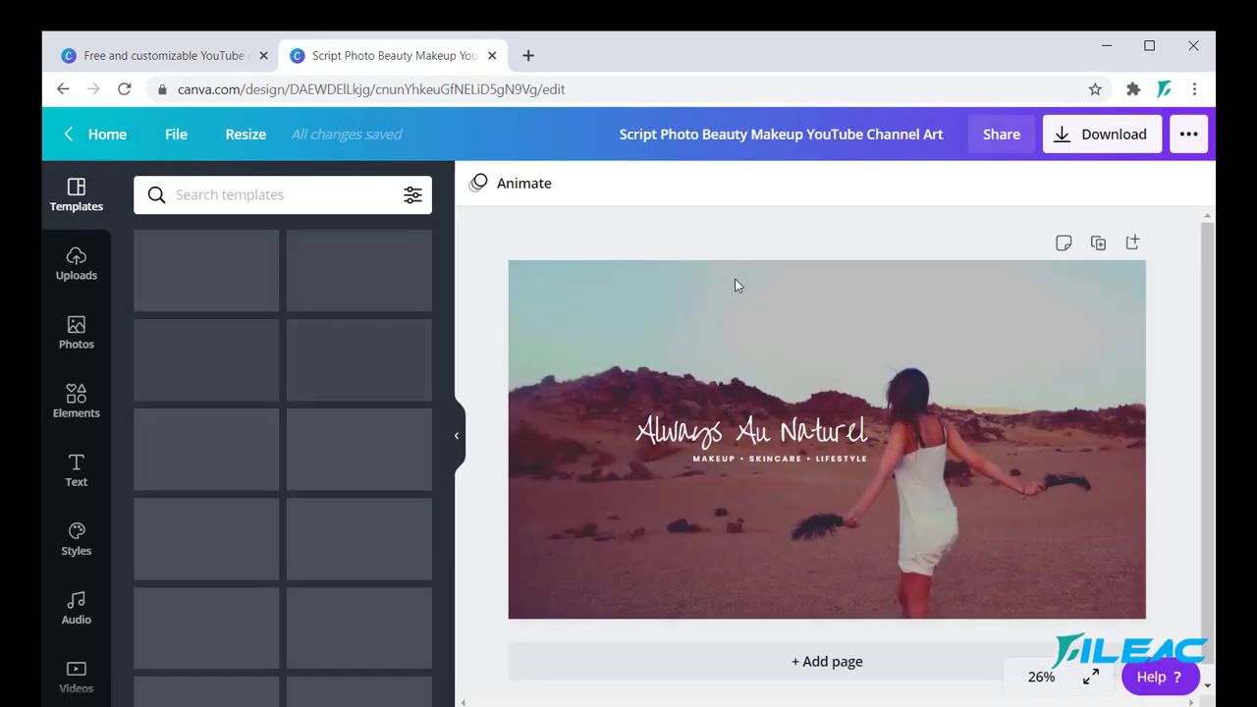
# Step: Replace the template's background photo with the uploaded wheat harvest photo and delete the title and tagline texts
pyautogui.click(791, 310)
pyautogui.press('Delete')
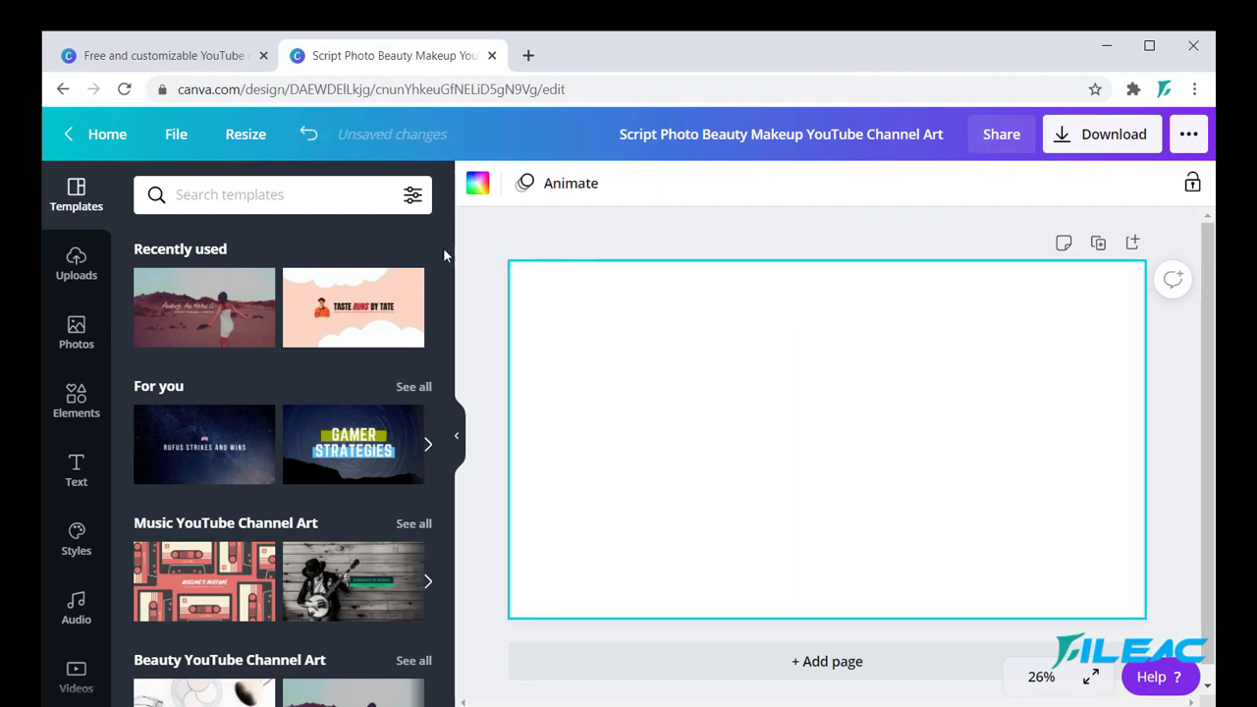
pyautogui.click(73, 270)
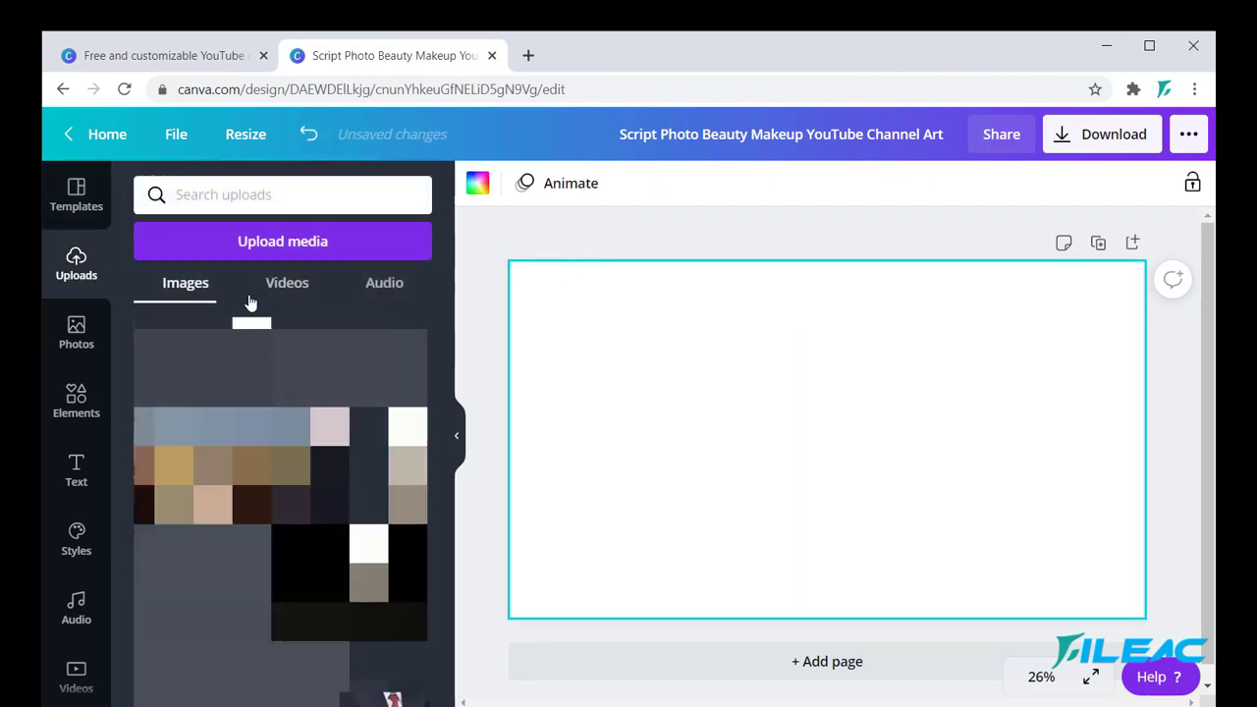
pyautogui.click(216, 371)
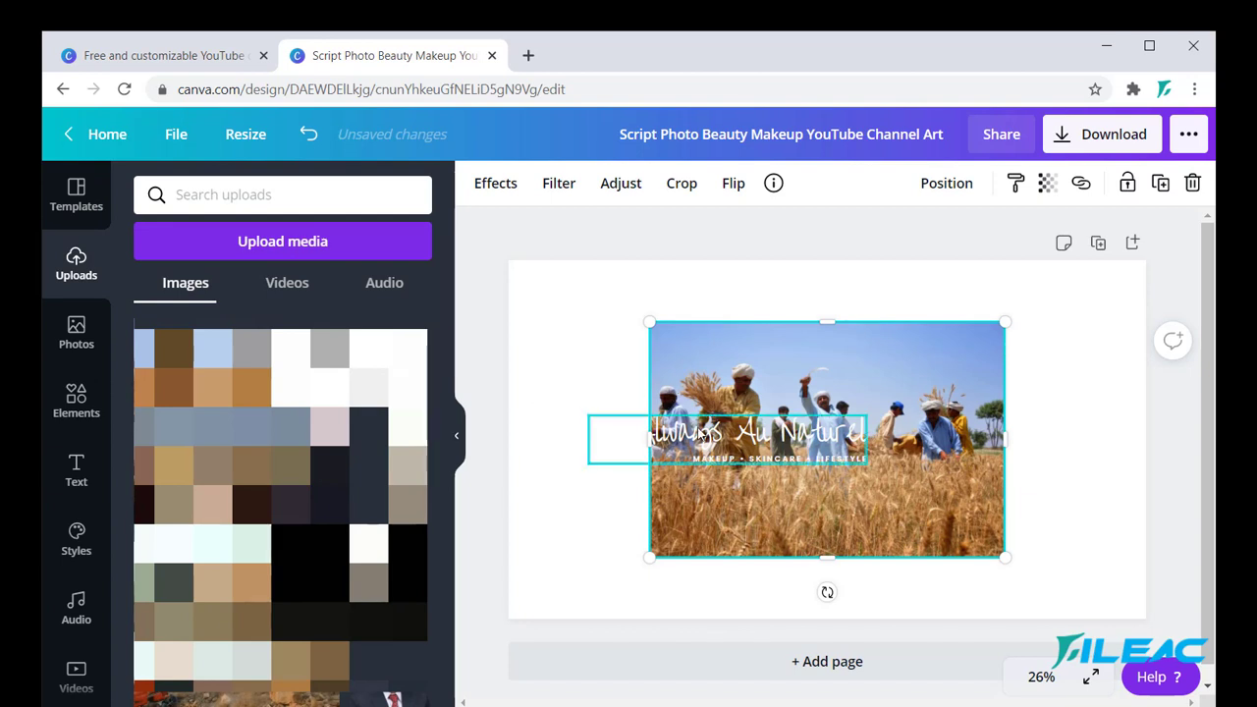
pyautogui.click(699, 436)
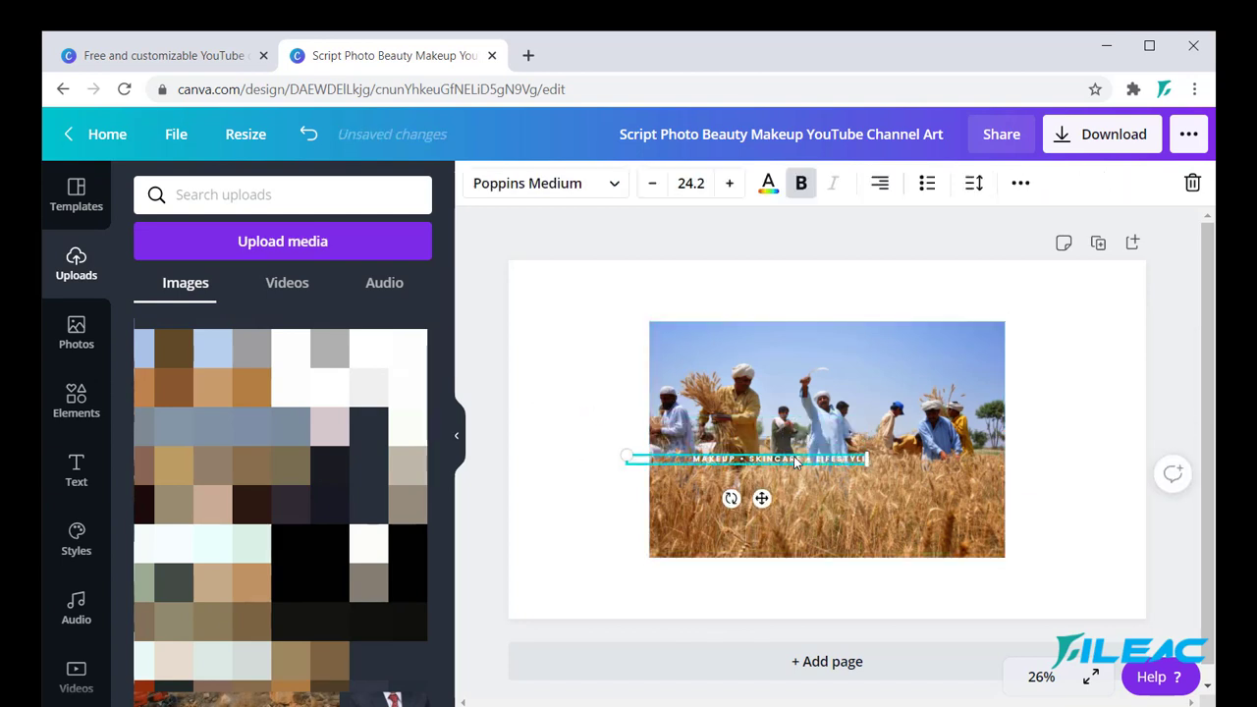
pyautogui.press('Delete')
# Step: Enlarge and position the wheat harvest photo so it covers the whole page
pyautogui.click(671, 343)
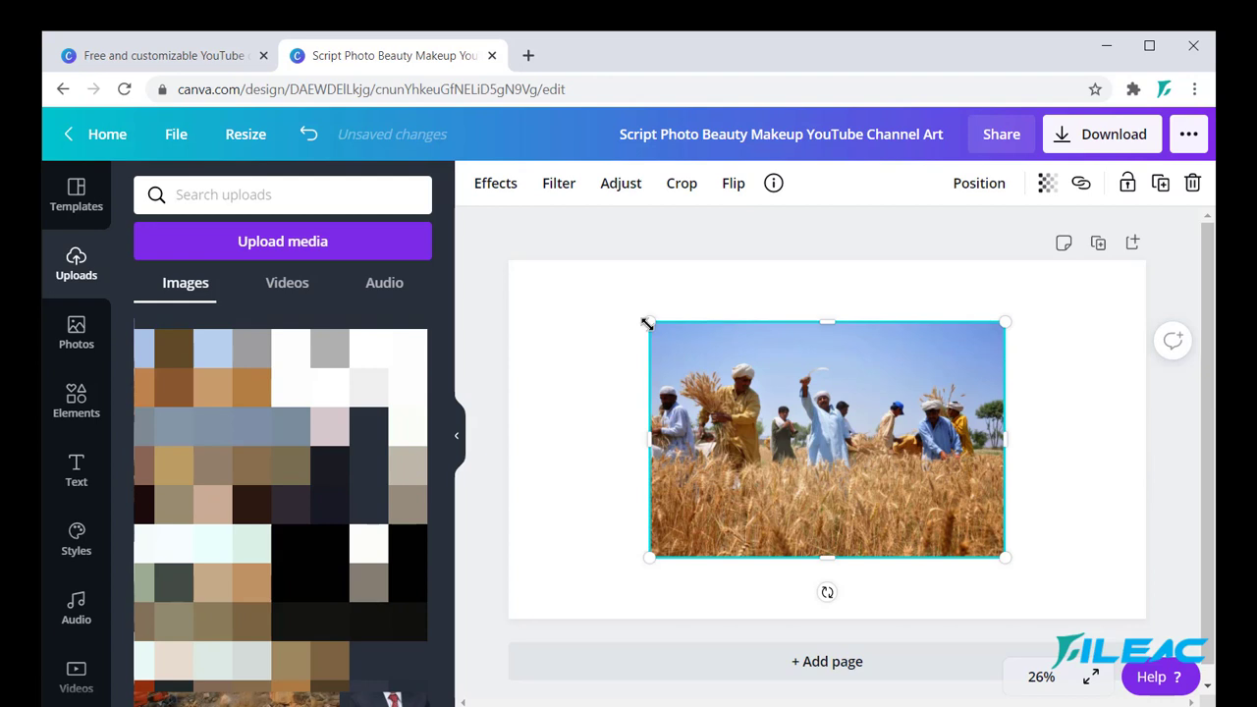
pyautogui.moveTo(647, 324); pyautogui.dragTo(488, 286)
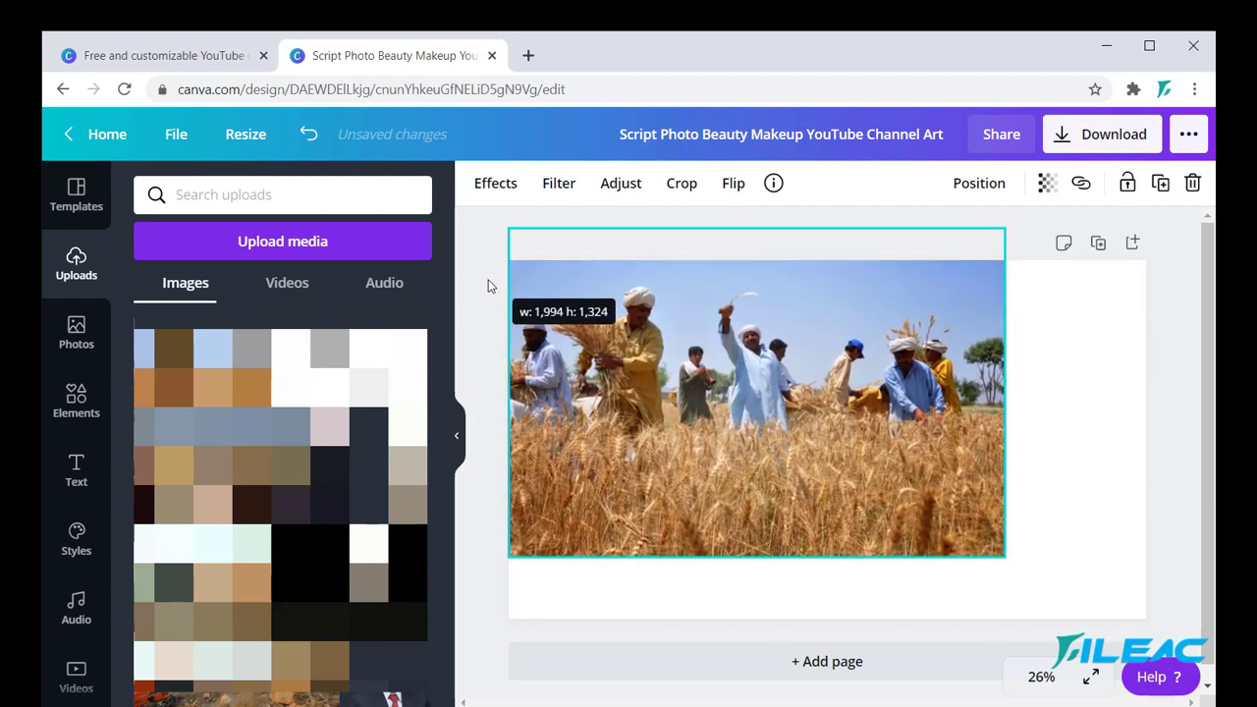
pyautogui.moveTo(1004, 394); pyautogui.dragTo(1144, 471)
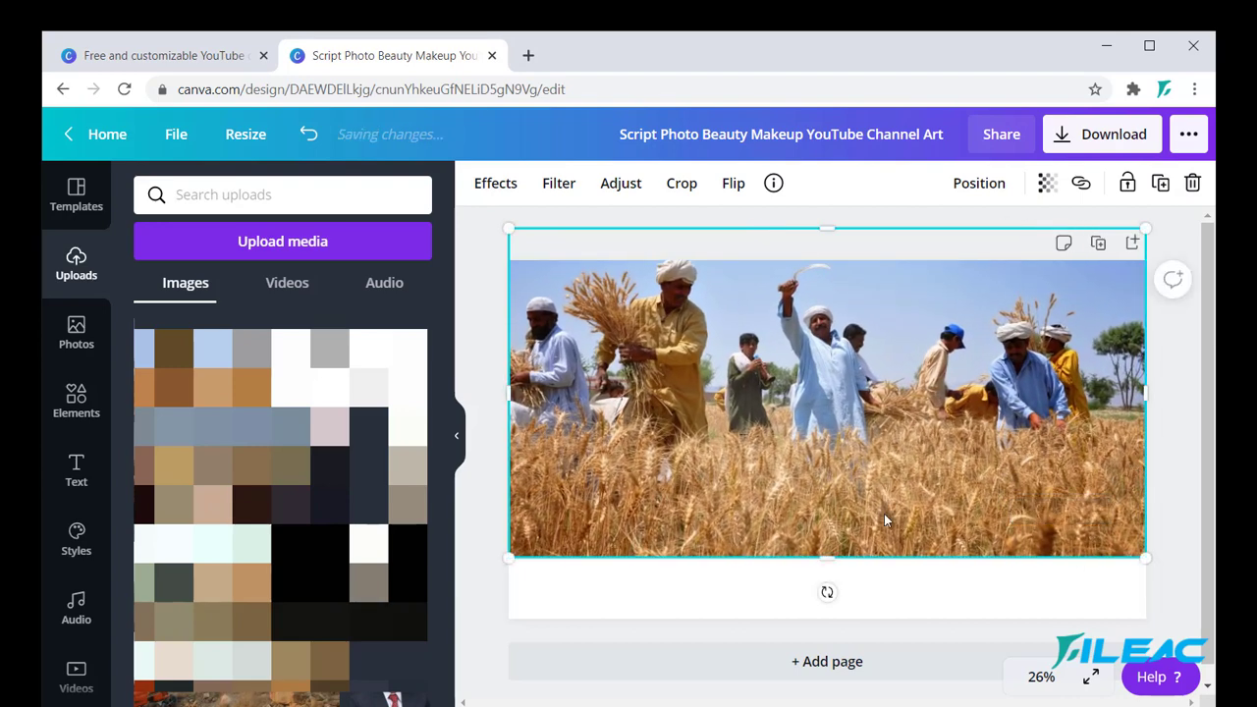
pyautogui.moveTo(823, 460)
pyautogui.mouseDown()
pyautogui.moveTo(825, 439)
pyautogui.moveTo(825, 465)
pyautogui.moveTo(825, 454)
pyautogui.mouseUp()
pyautogui.moveTo(828, 590); pyautogui.dragTo(828, 617)
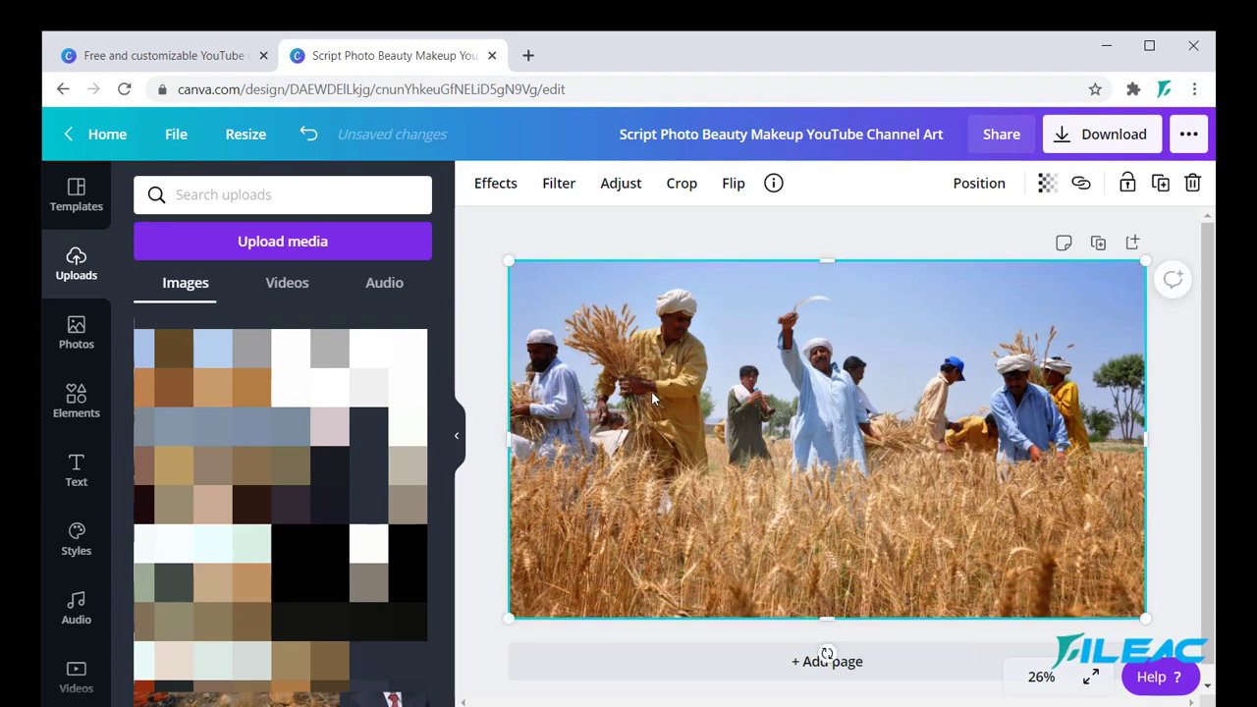
pyautogui.click(77, 193)
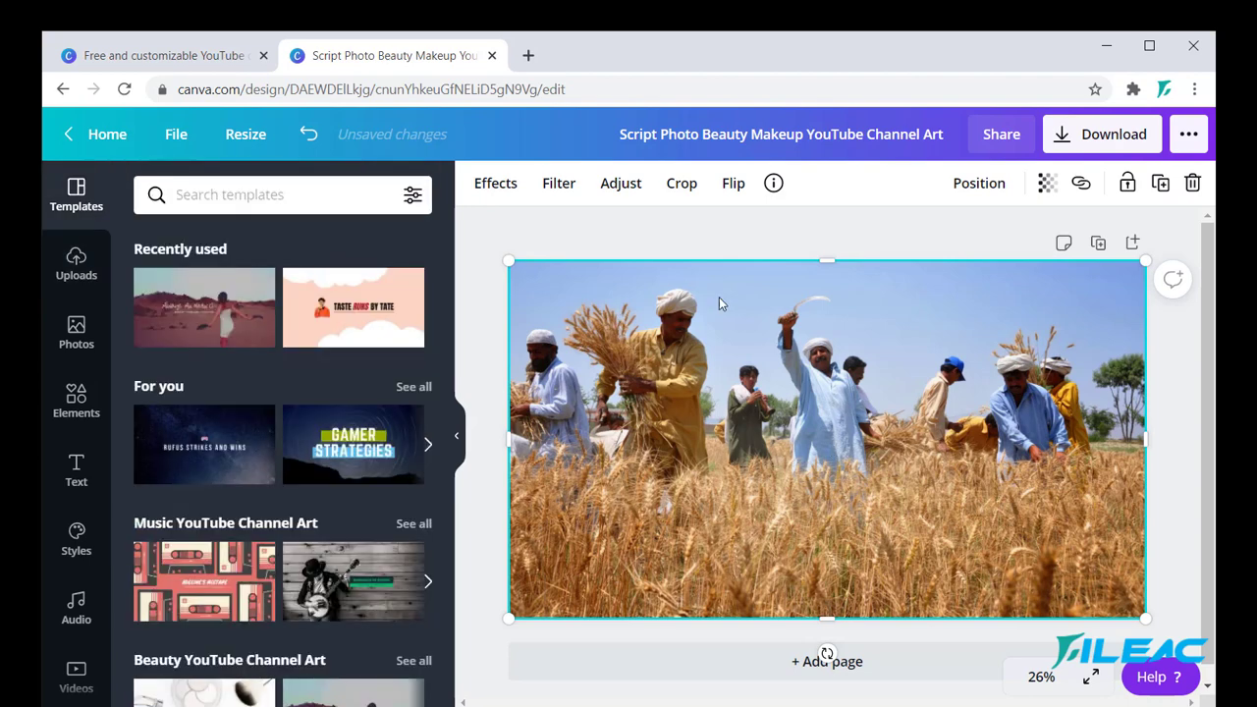
# Step: Apply Background Remover to the harvest photo and paint back the wheat field with the Restore brush at size 87
pyautogui.click(496, 190)
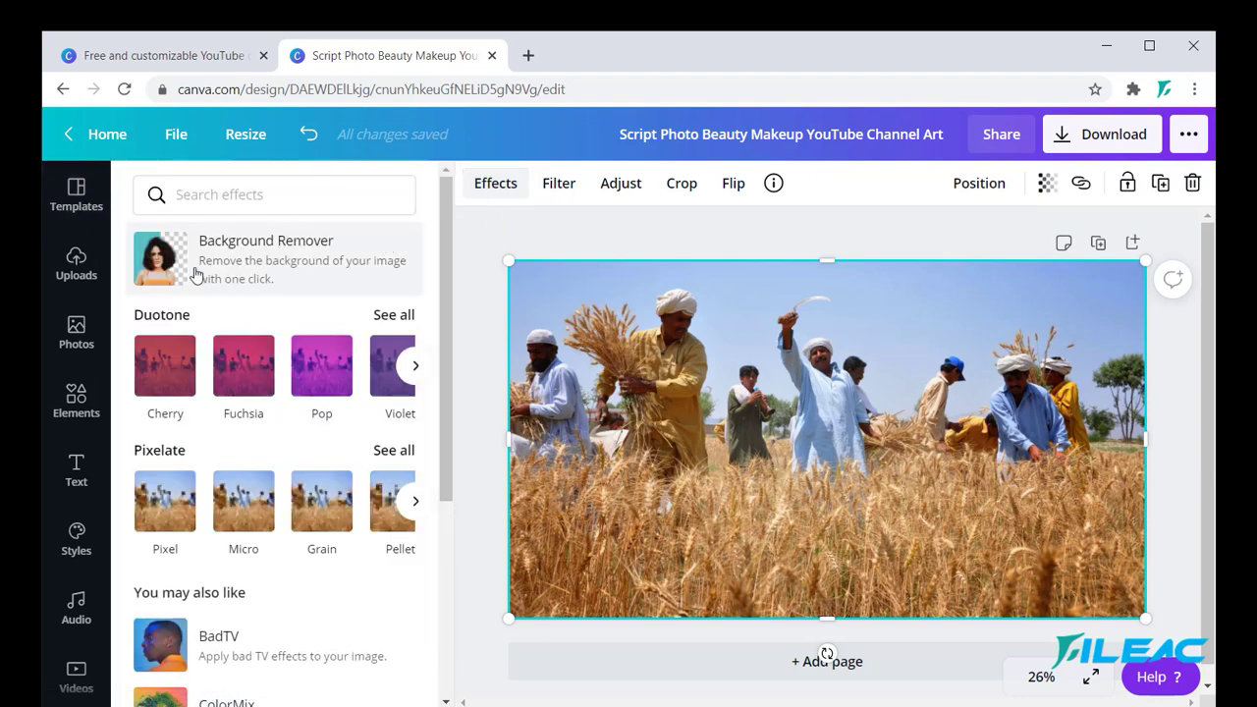
pyautogui.click(255, 265)
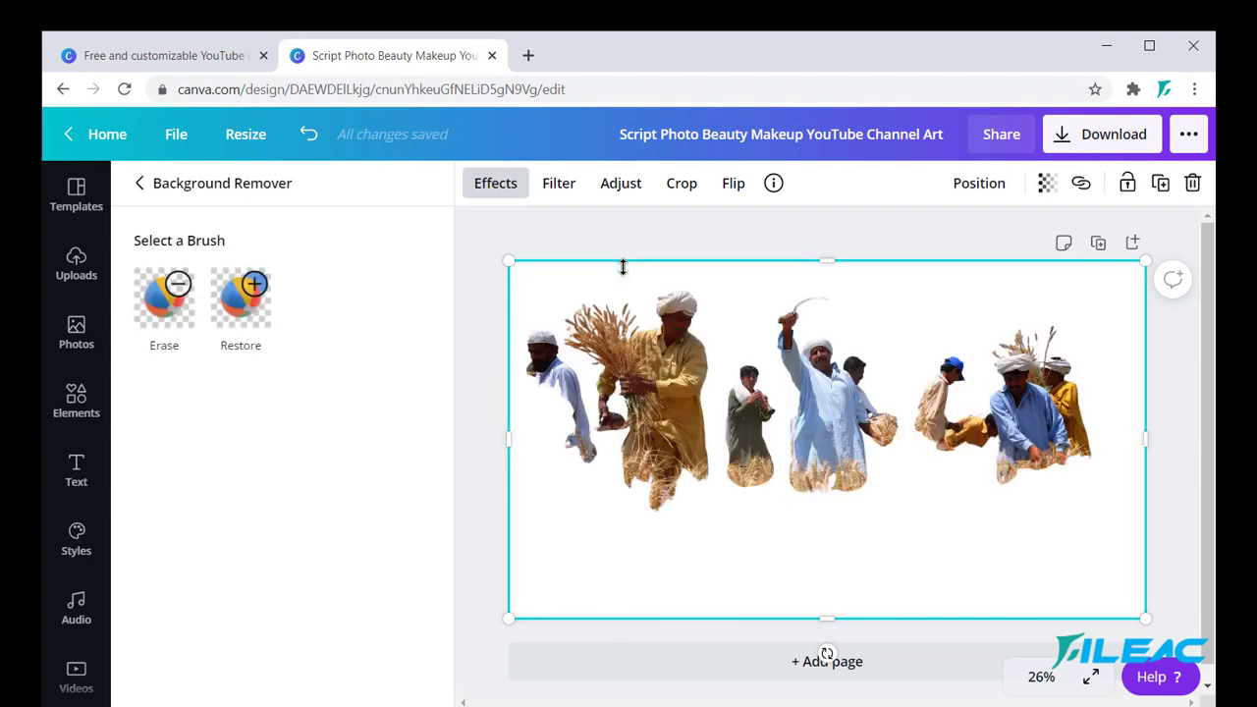
pyautogui.click(242, 313)
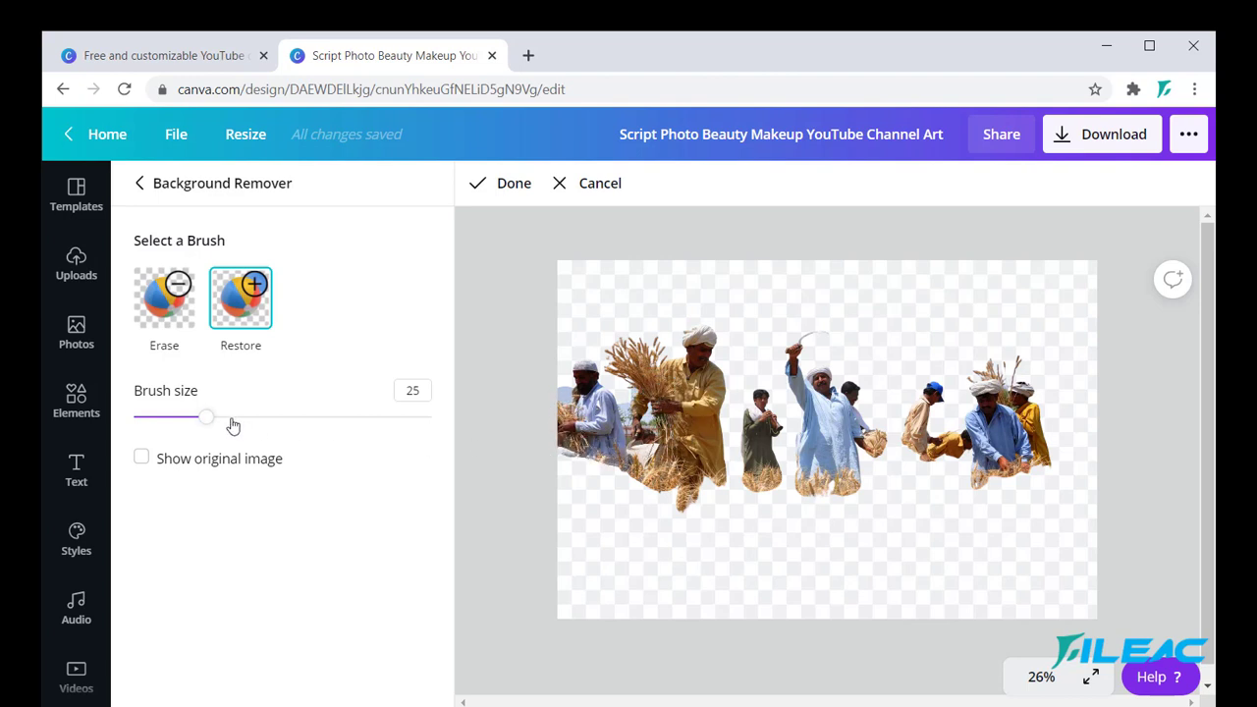
pyautogui.moveTo(278, 417); pyautogui.dragTo(393, 416)
pyautogui.moveTo(618, 500)
pyautogui.mouseDown()
pyautogui.moveTo(663, 492)
pyautogui.moveTo(577, 467)
pyautogui.moveTo(587, 558)
pyautogui.moveTo(612, 582)
pyautogui.moveTo(583, 588)
pyautogui.moveTo(685, 602)
pyautogui.moveTo(1065, 600)
pyautogui.moveTo(1066, 474)
pyautogui.moveTo(999, 533)
pyautogui.moveTo(841, 546)
pyautogui.moveTo(638, 535)
pyautogui.moveTo(952, 487)
pyautogui.moveTo(1069, 451)
pyautogui.moveTo(1065, 422)
pyautogui.moveTo(1015, 395)
pyautogui.moveTo(883, 457)
pyautogui.moveTo(797, 401)
pyautogui.moveTo(759, 401)
pyautogui.moveTo(691, 455)
pyautogui.moveTo(565, 401)
pyautogui.moveTo(495, 423)
pyautogui.moveTo(616, 458)
pyautogui.moveTo(821, 455)
pyautogui.moveTo(970, 479)
pyautogui.mouseUp()
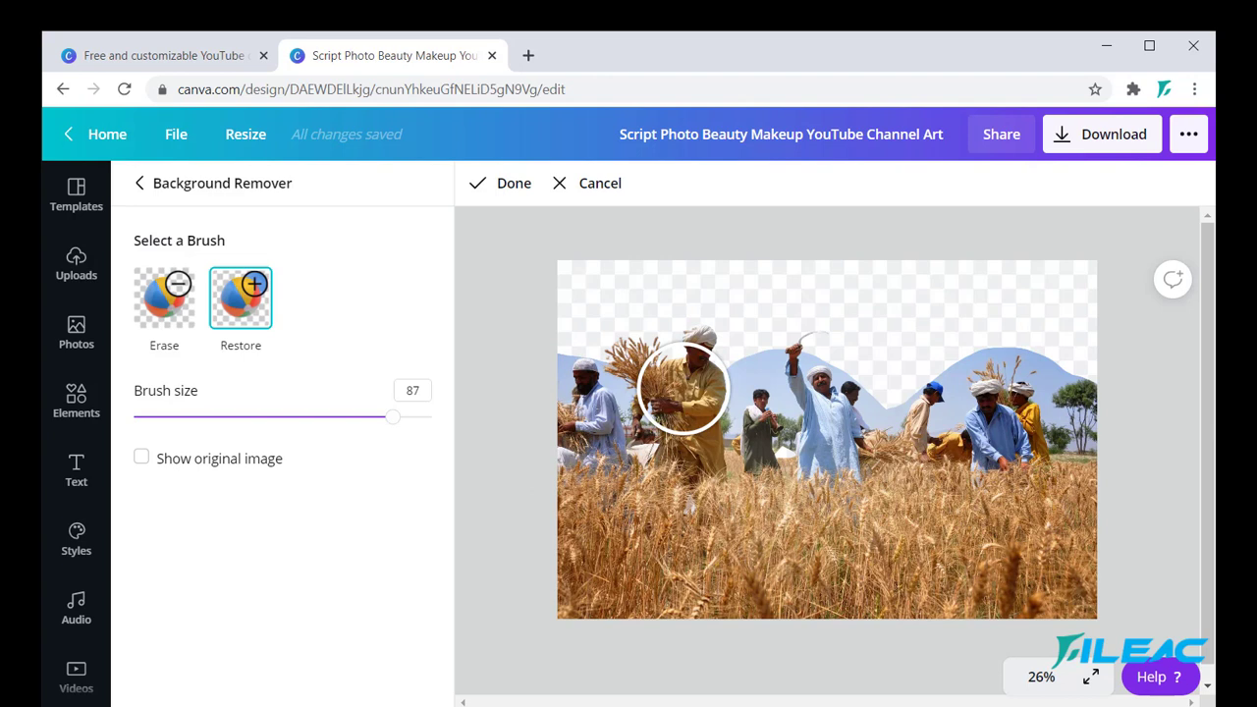
# Step: Erase some of the restored sky above the tree with the Erase brush, and set the brush size to 67
pyautogui.click(180, 307)
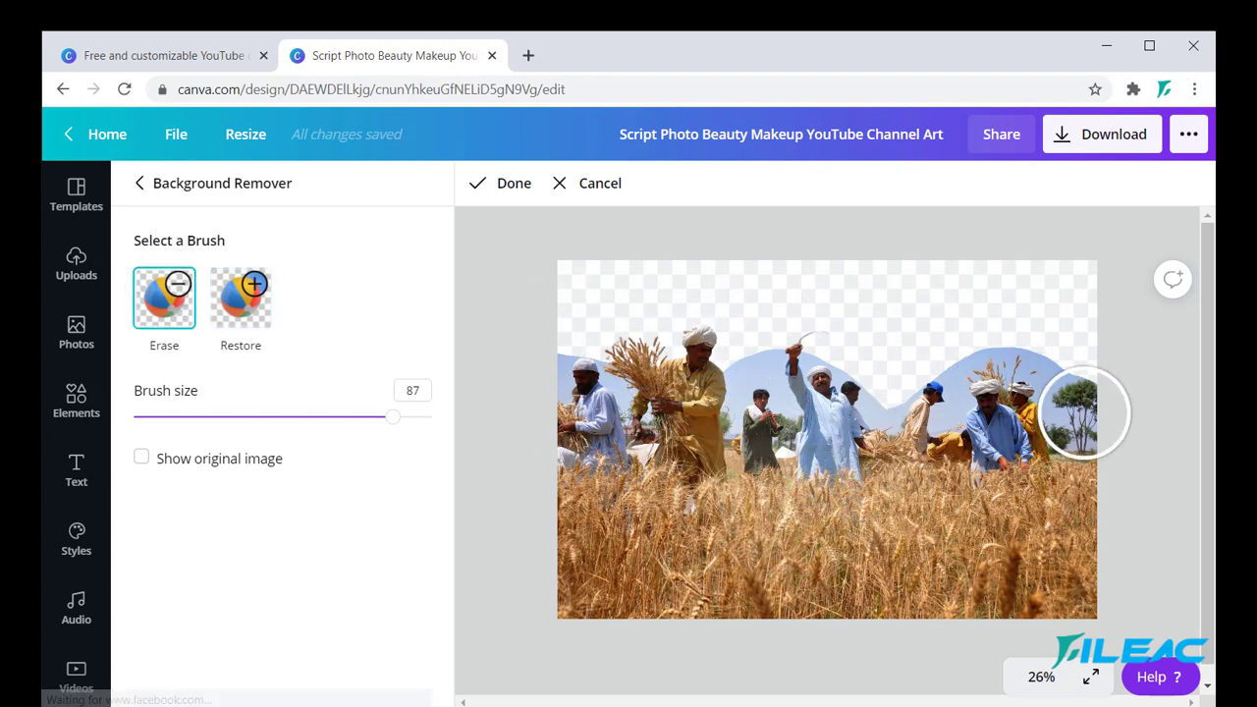
pyautogui.moveTo(1098, 381)
pyautogui.mouseDown()
pyautogui.moveTo(1093, 346)
pyautogui.moveTo(1048, 325)
pyautogui.mouseUp()
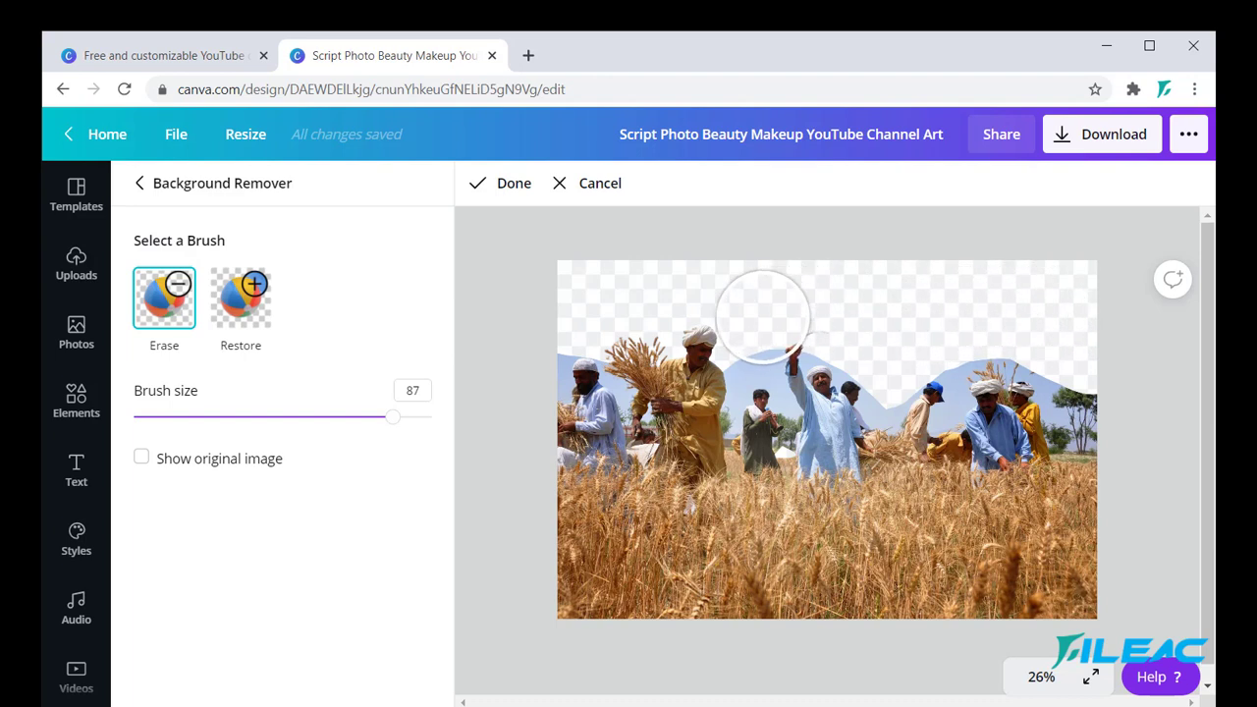
pyautogui.moveTo(388, 419); pyautogui.dragTo(332, 418)
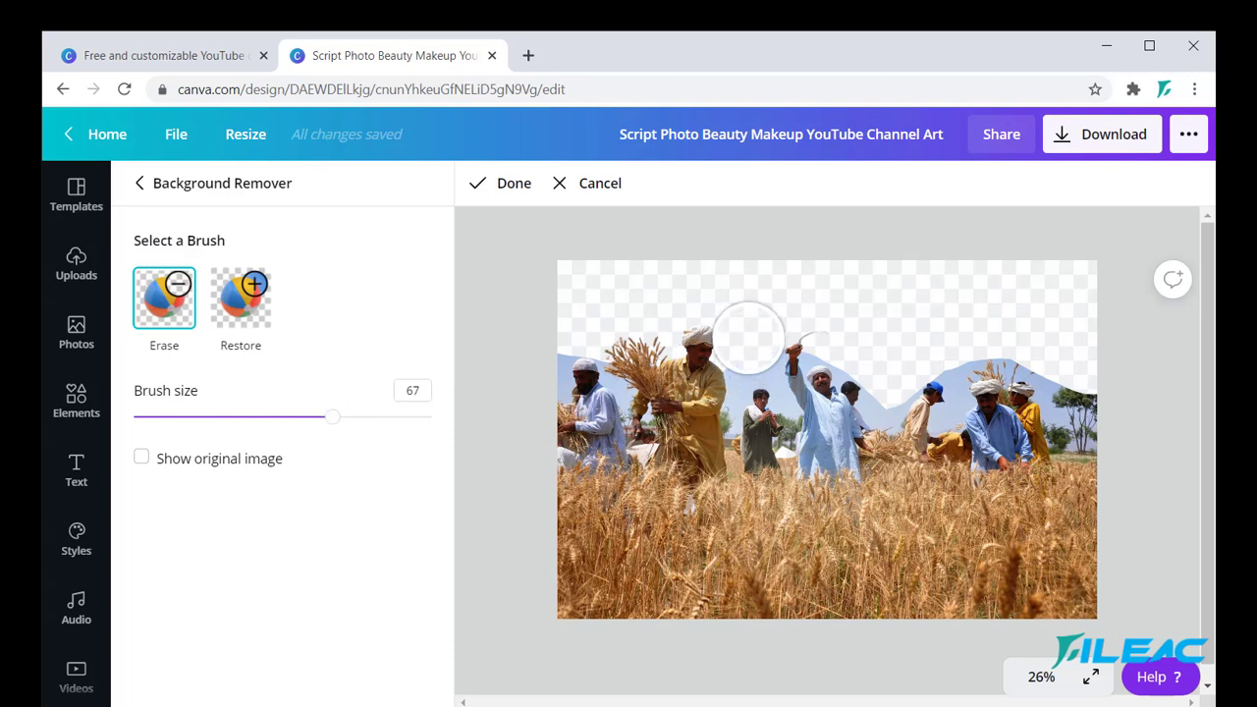
# Step: Compare the cutout with the original image by toggling its display, and discard the brush edits
pyautogui.click(141, 460)
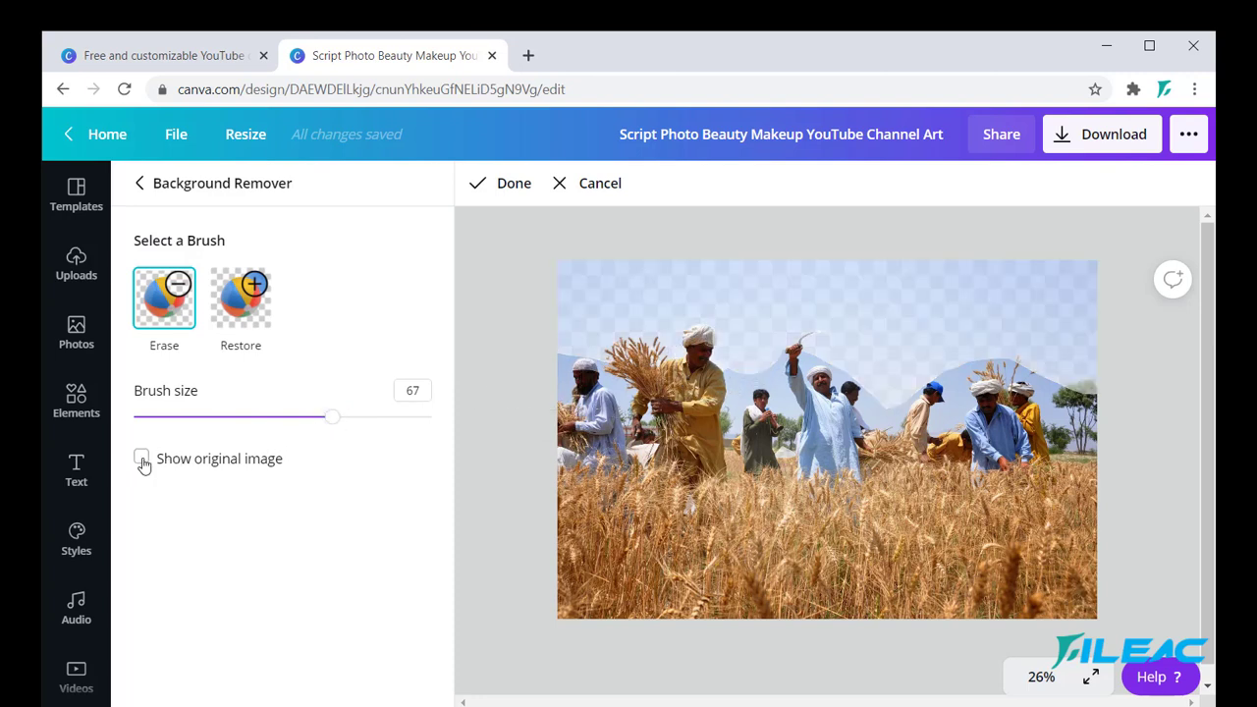
pyautogui.click(141, 459)
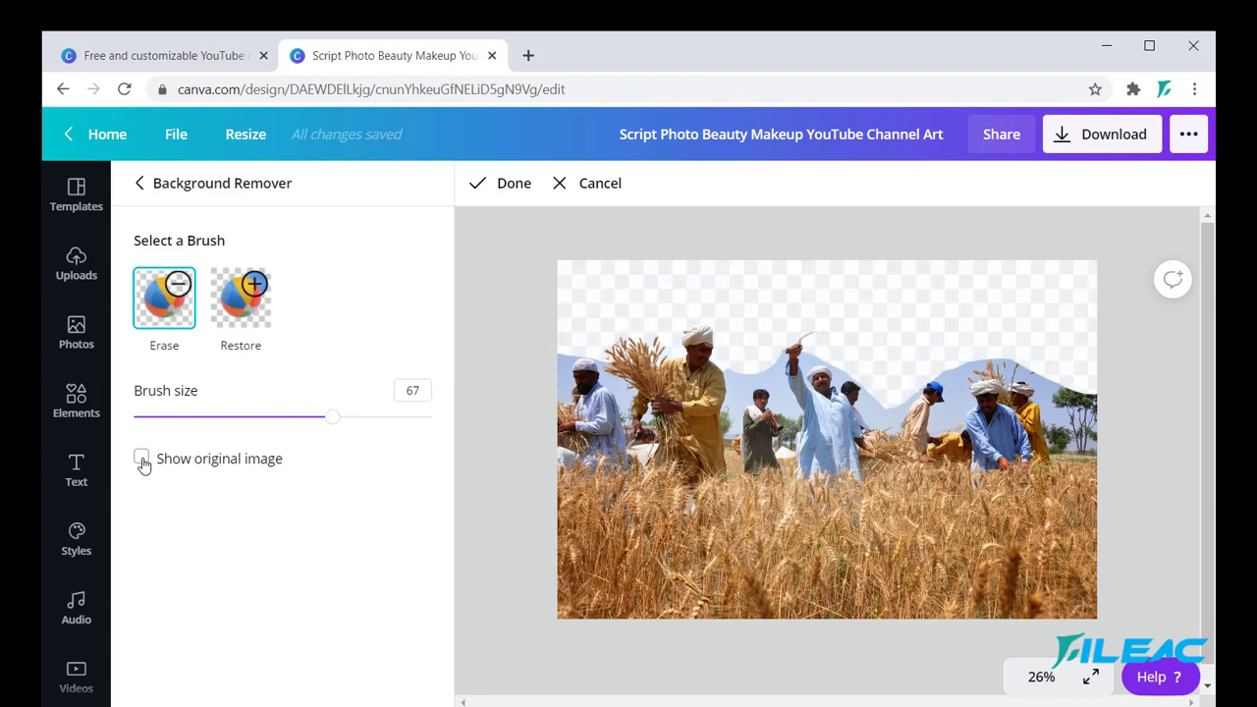
pyautogui.click(141, 459)
pyautogui.click(141, 459)
pyautogui.click(598, 186)
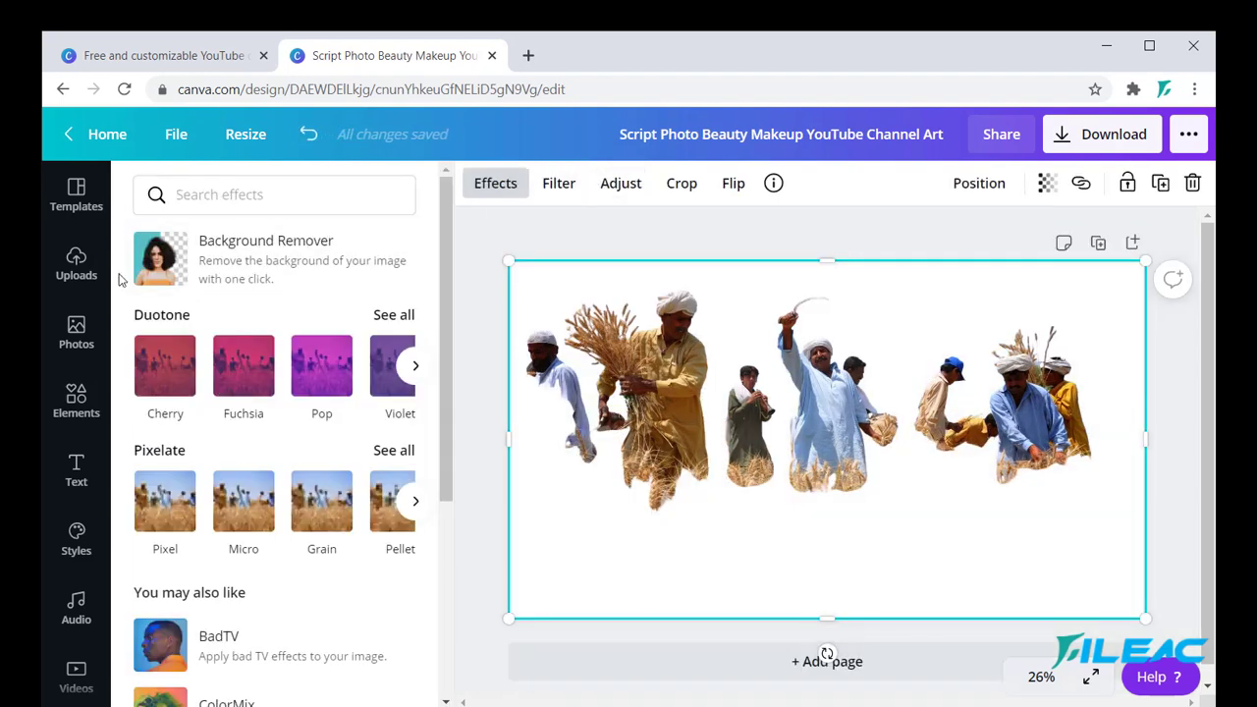
# Step: Add the uploaded photo of the crowd with raised-arm men and enlarge it to cover the whole page
pyautogui.click(76, 265)
pyautogui.click(290, 426)
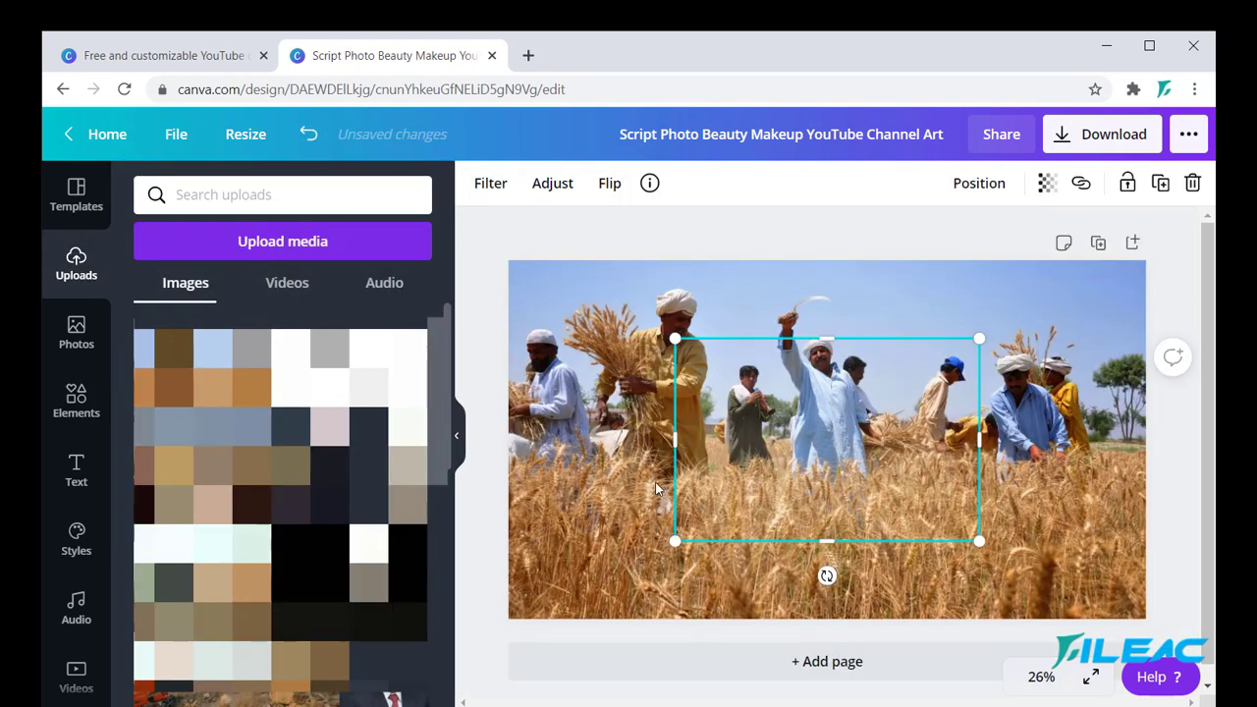
pyautogui.moveTo(671, 337); pyautogui.dragTo(480, 301)
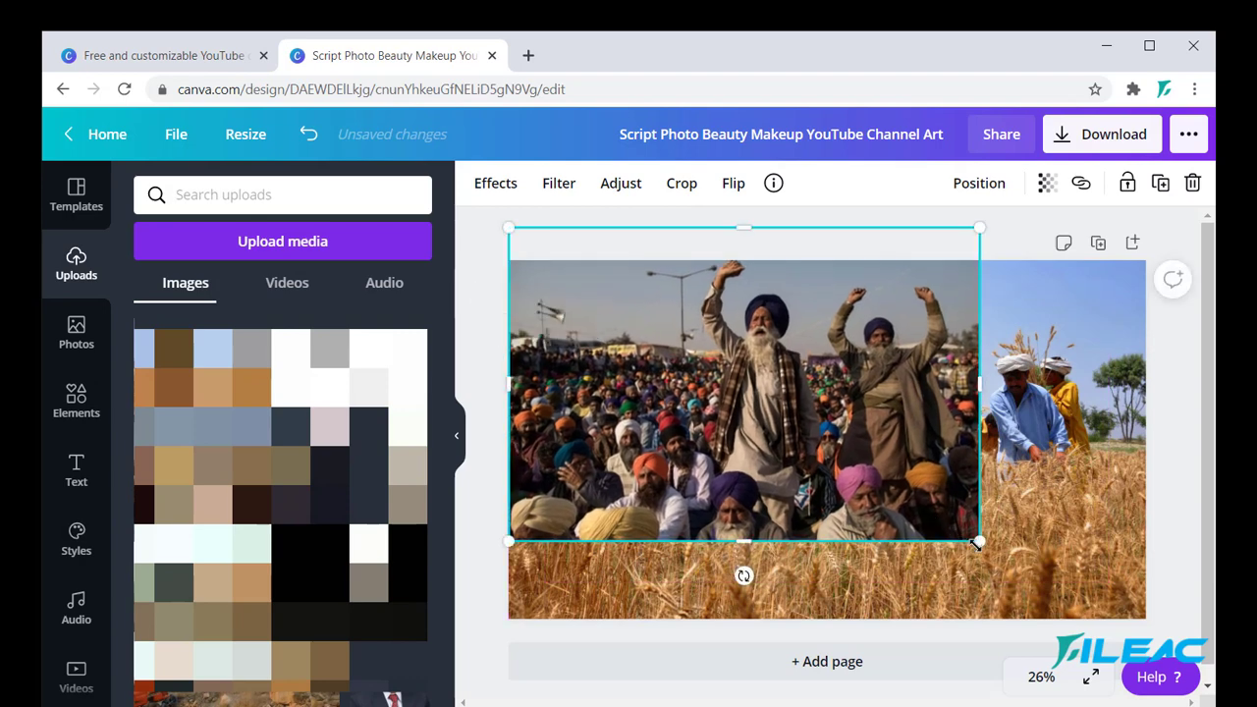
pyautogui.moveTo(985, 548); pyautogui.dragTo(1094, 619)
pyautogui.moveTo(927, 465)
pyautogui.mouseDown()
pyautogui.moveTo(952, 480)
pyautogui.moveTo(926, 478)
pyautogui.mouseUp()
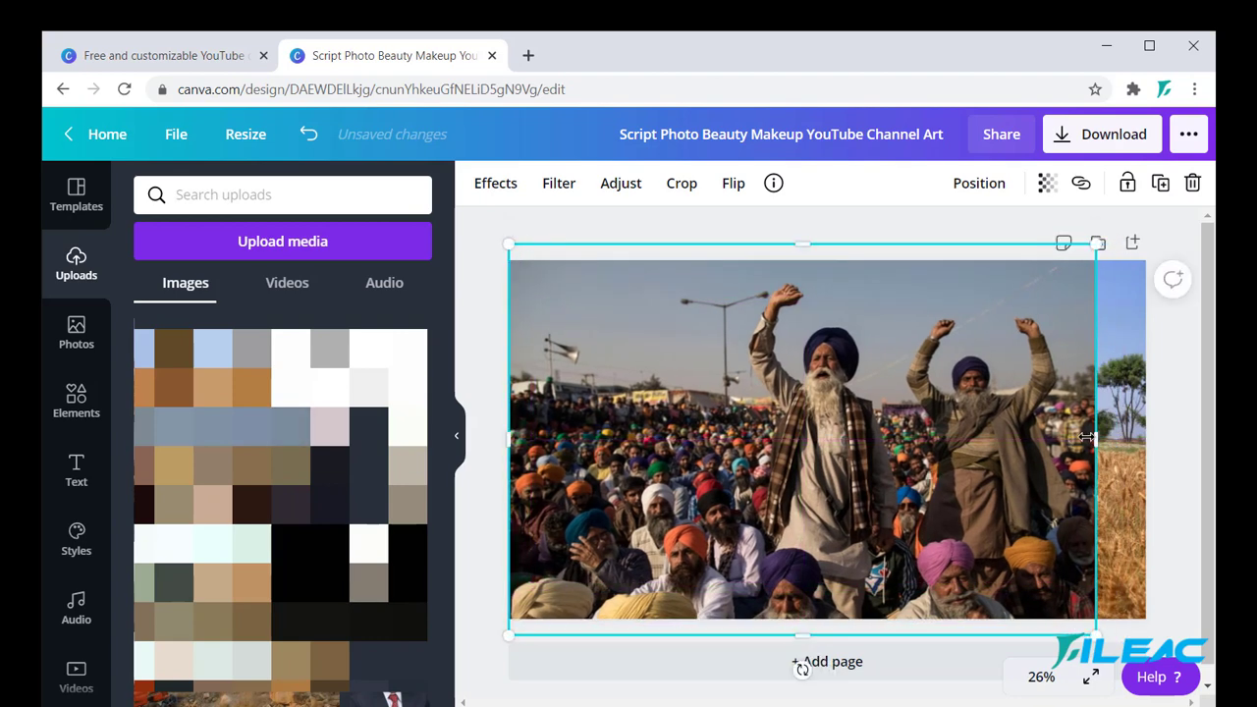
pyautogui.moveTo(1088, 437); pyautogui.dragTo(1149, 452)
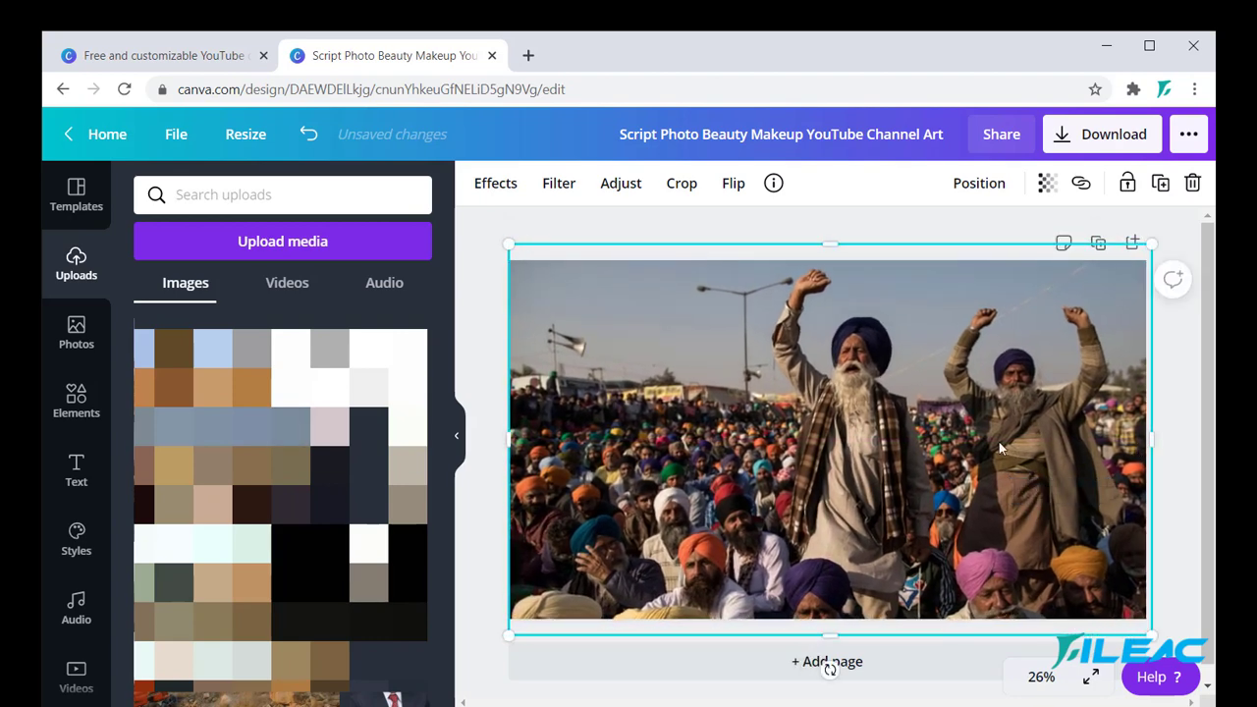
# Step: Remove the background of the crowd photo and nudge the cutout's position over the wheat field
pyautogui.click(495, 186)
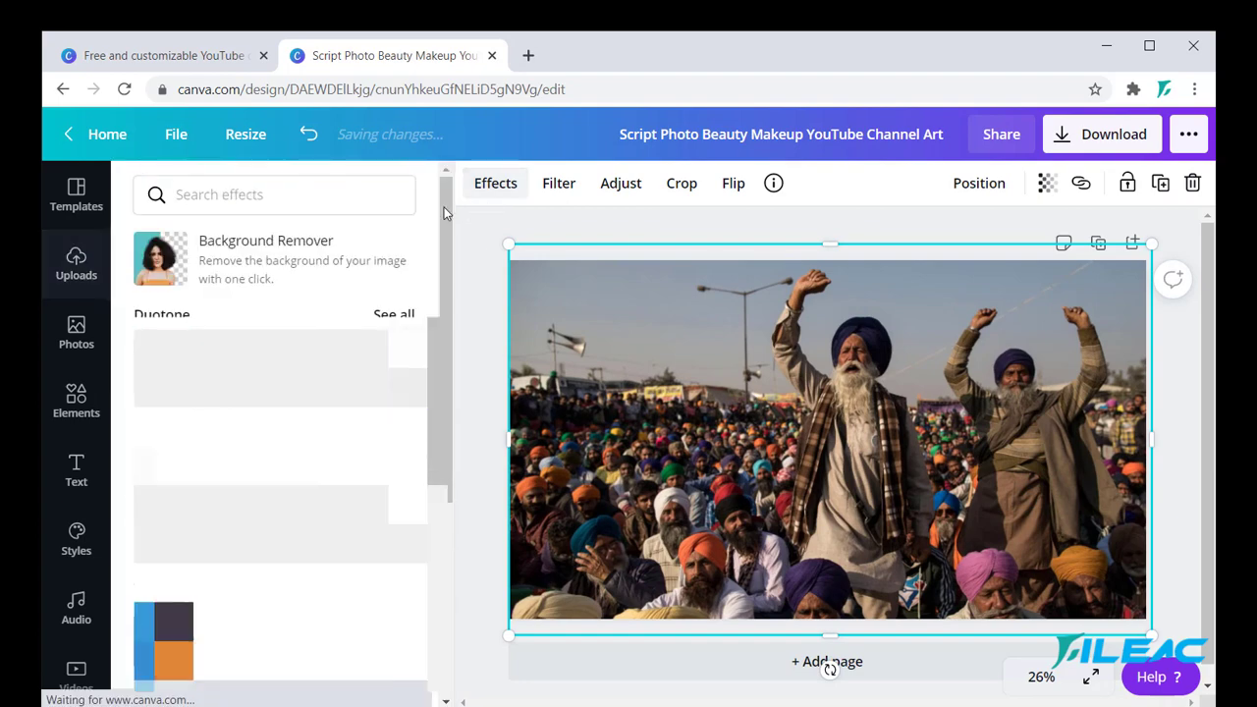
pyautogui.click(157, 260)
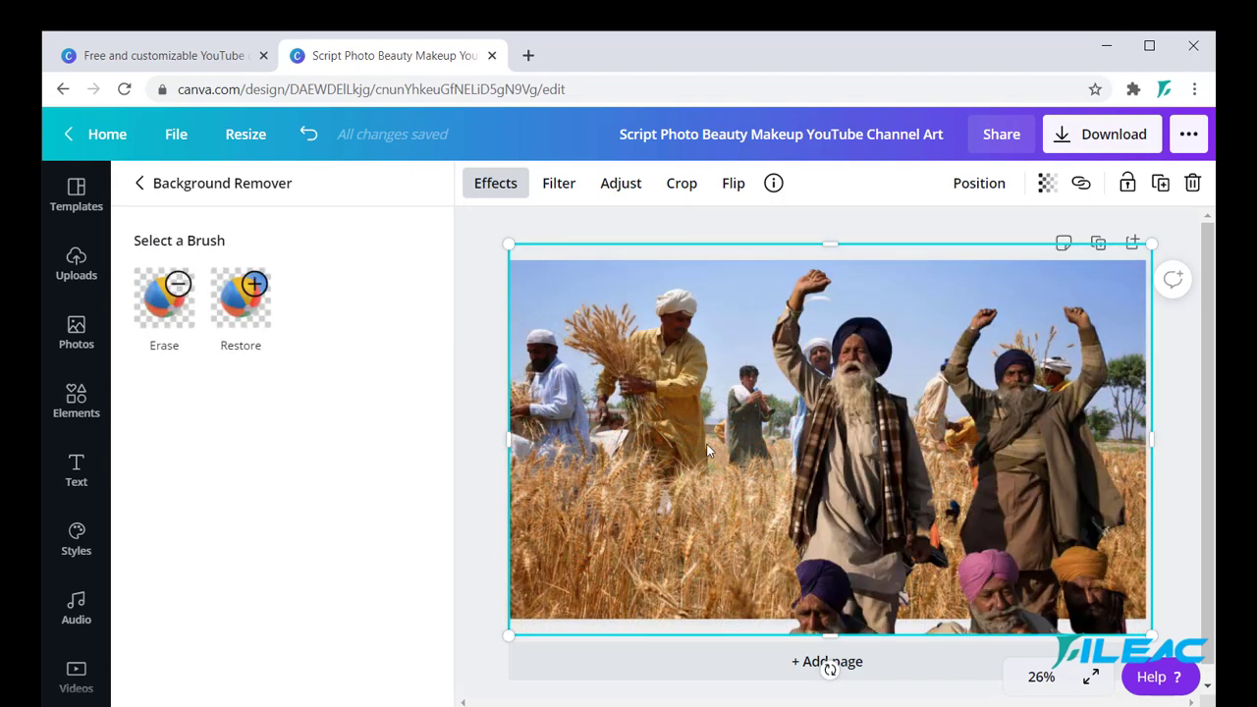
pyautogui.moveTo(840, 416)
pyautogui.mouseDown()
pyautogui.moveTo(843, 371)
pyautogui.moveTo(841, 404)
pyautogui.mouseUp()
# Step: Paint back the seated crowd around the two standing men with the Restore brush at size 87
pyautogui.click(241, 315)
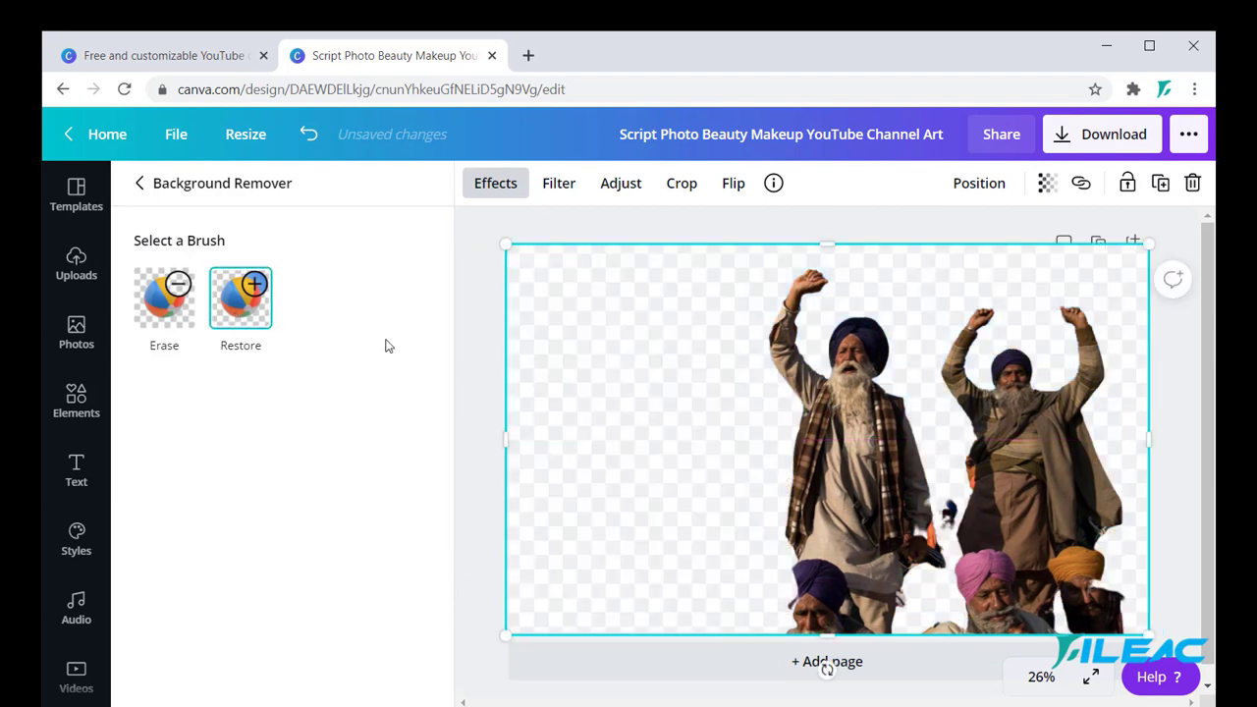
pyautogui.moveTo(784, 434); pyautogui.dragTo(805, 399)
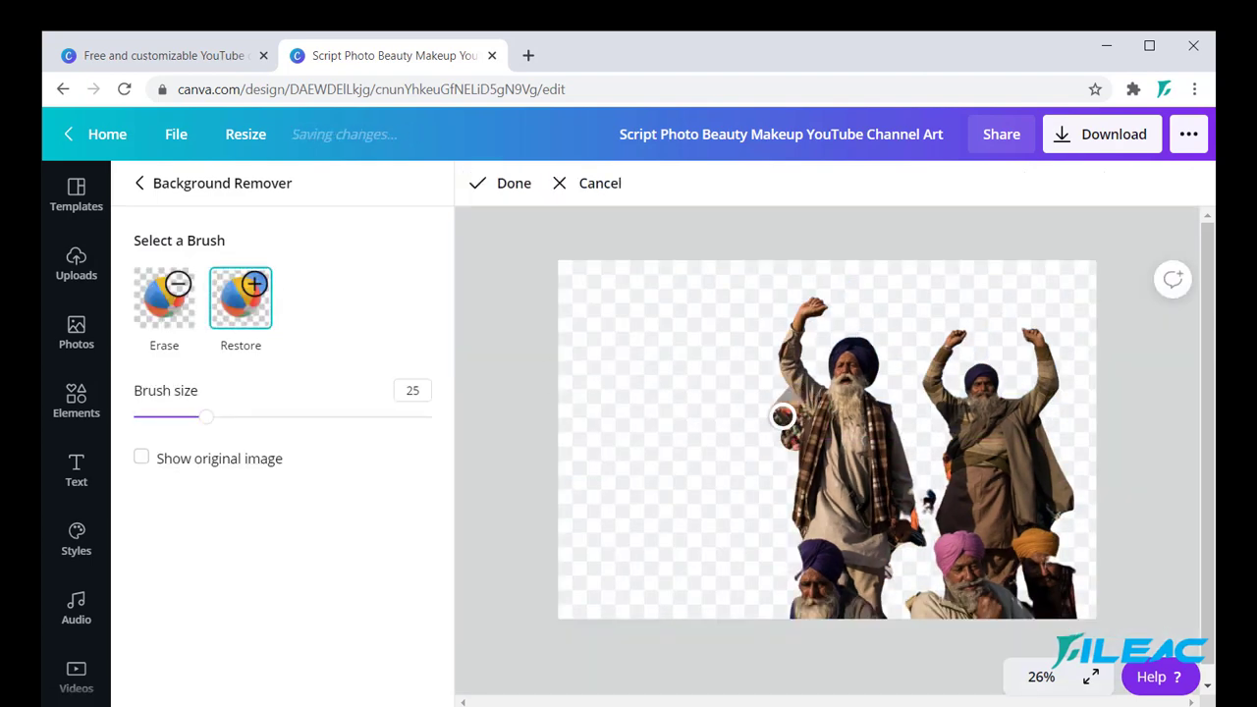
pyautogui.moveTo(329, 427); pyautogui.dragTo(395, 438)
pyautogui.moveTo(828, 443)
pyautogui.mouseDown()
pyautogui.moveTo(648, 438)
pyautogui.moveTo(596, 468)
pyautogui.moveTo(569, 584)
pyautogui.moveTo(622, 606)
pyautogui.moveTo(788, 600)
pyautogui.moveTo(873, 572)
pyautogui.moveTo(701, 519)
pyautogui.moveTo(593, 509)
pyautogui.moveTo(844, 512)
pyautogui.moveTo(950, 545)
pyautogui.moveTo(909, 576)
pyautogui.moveTo(978, 593)
pyautogui.moveTo(1084, 573)
pyautogui.moveTo(1075, 454)
pyautogui.moveTo(1047, 450)
pyautogui.moveTo(955, 489)
pyautogui.moveTo(874, 450)
pyautogui.mouseUp()
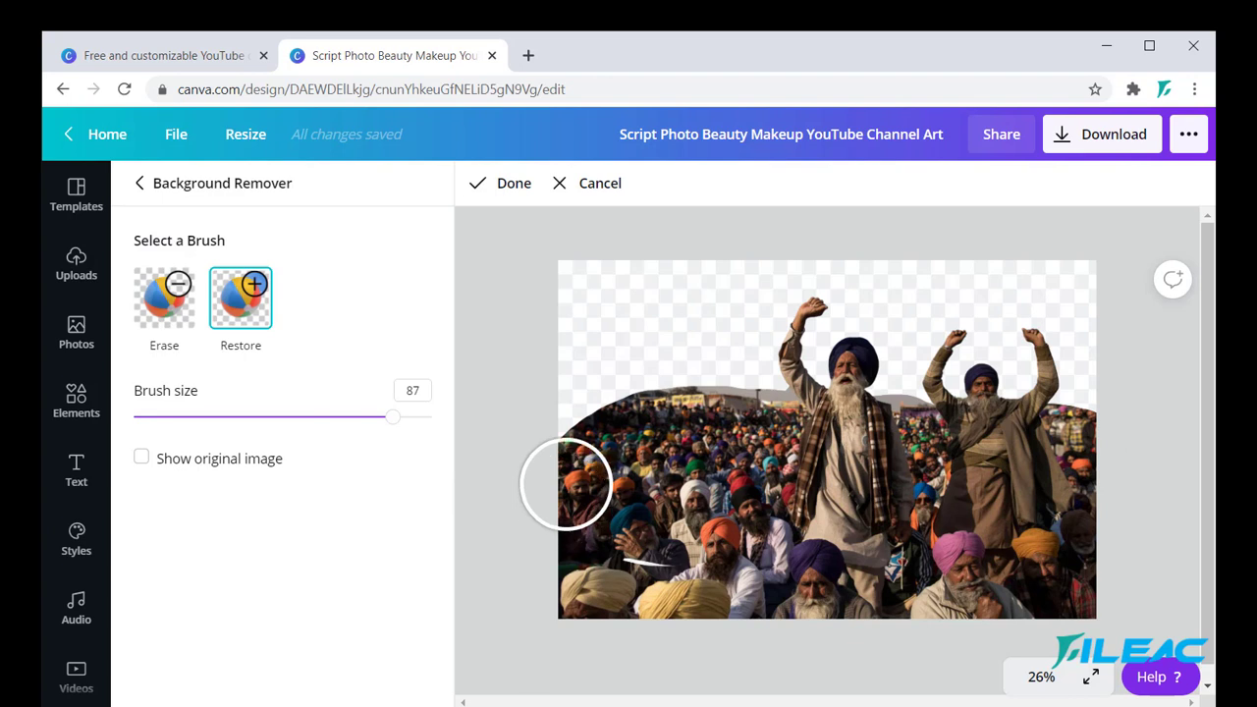
pyautogui.moveTo(566, 482)
pyautogui.mouseDown()
pyautogui.moveTo(677, 397)
pyautogui.moveTo(806, 435)
pyautogui.moveTo(869, 431)
pyautogui.moveTo(984, 379)
pyautogui.moveTo(1097, 423)
pyautogui.moveTo(1157, 398)
pyautogui.mouseUp()
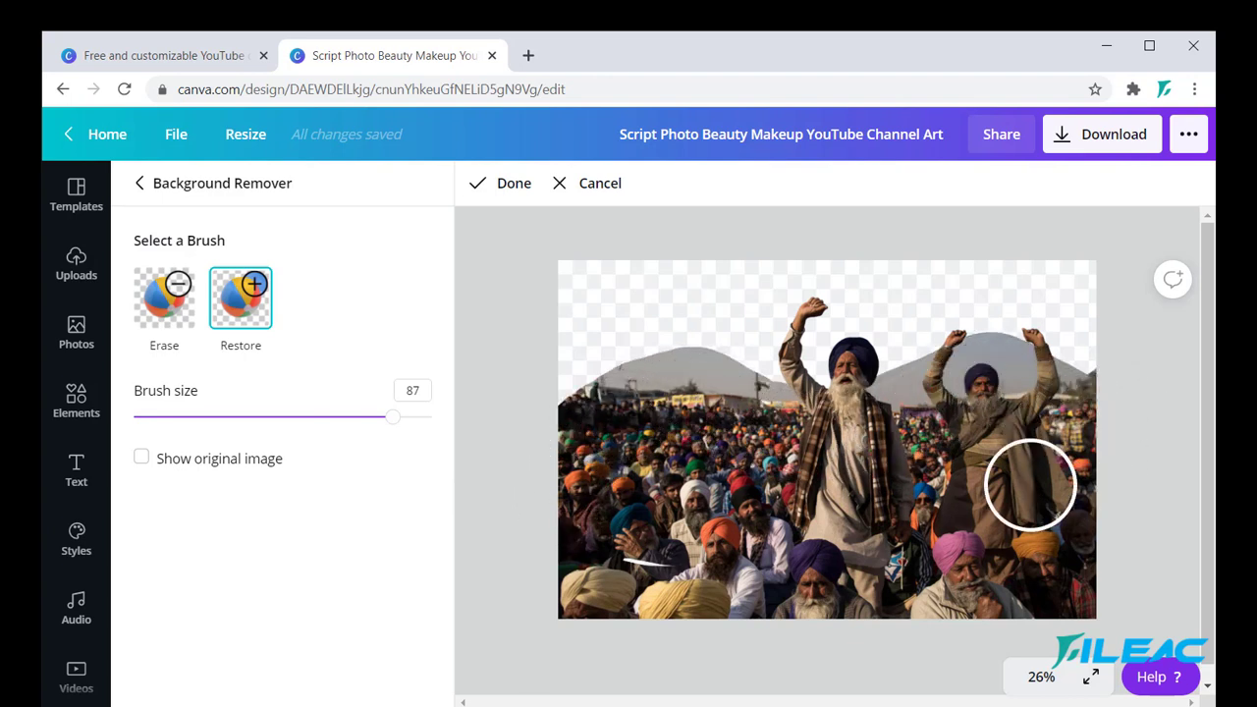